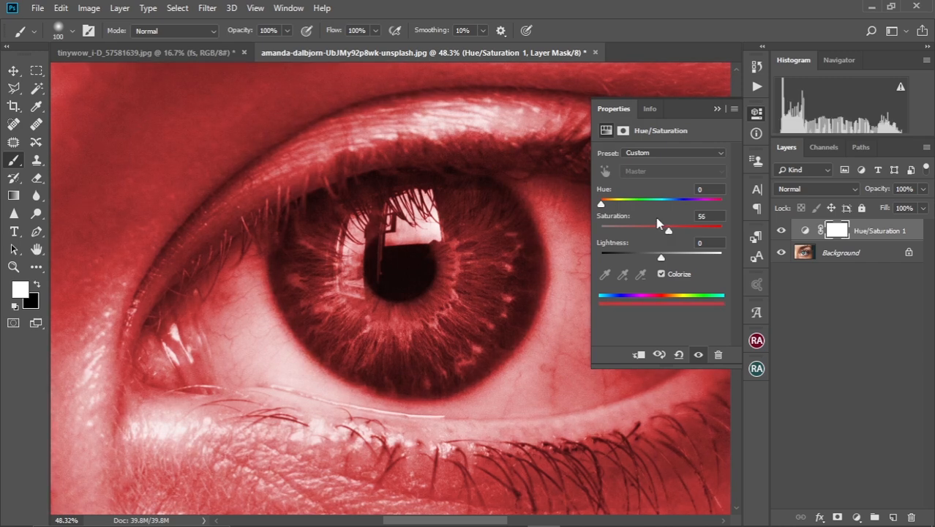
Step: Invert the Hue/Saturation 1 layer mask to black, keeping white as the foreground color
{"action": "left_click", "coordinate": [717, 109]}
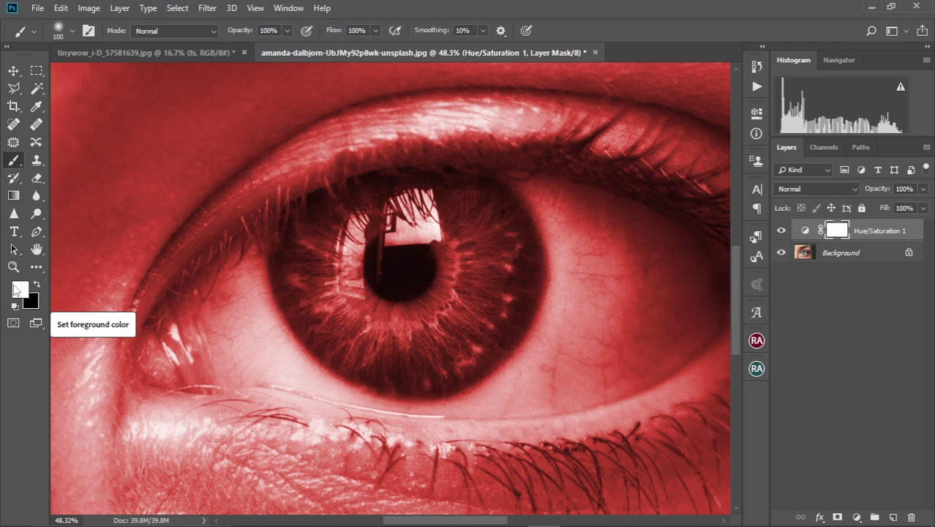
{"action": "key", "text": "x"}
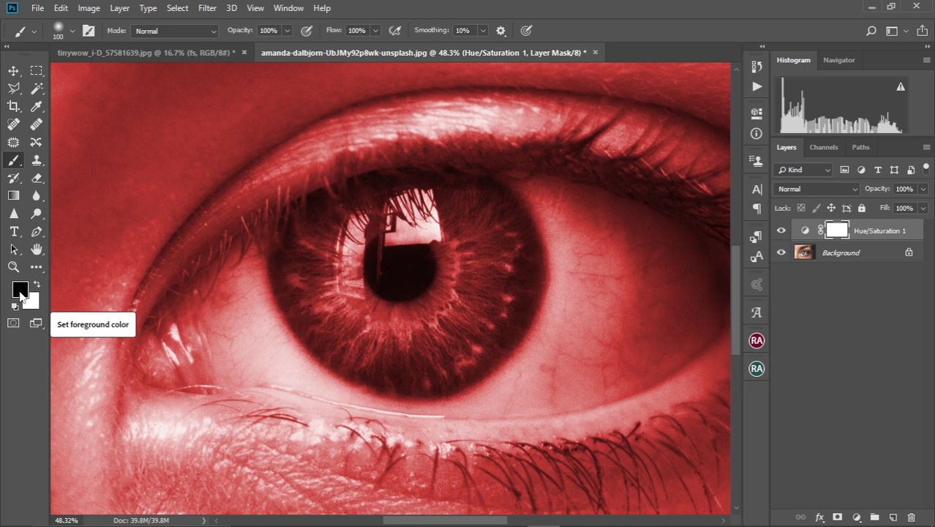
{"action": "key", "text": "x"}
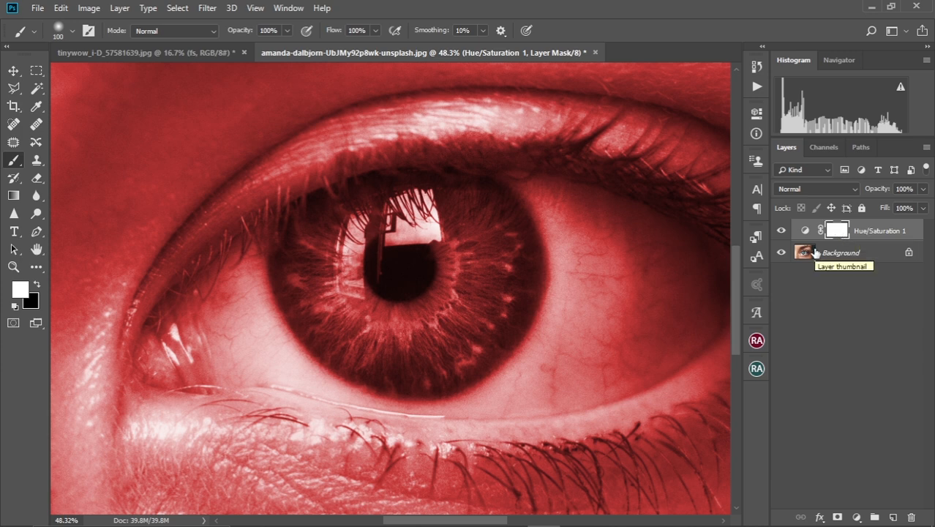
{"action": "left_click_drag", "start_coordinate": [816, 252], "coordinate": [816, 254]}
{"action": "key", "text": "ctrl+i"}
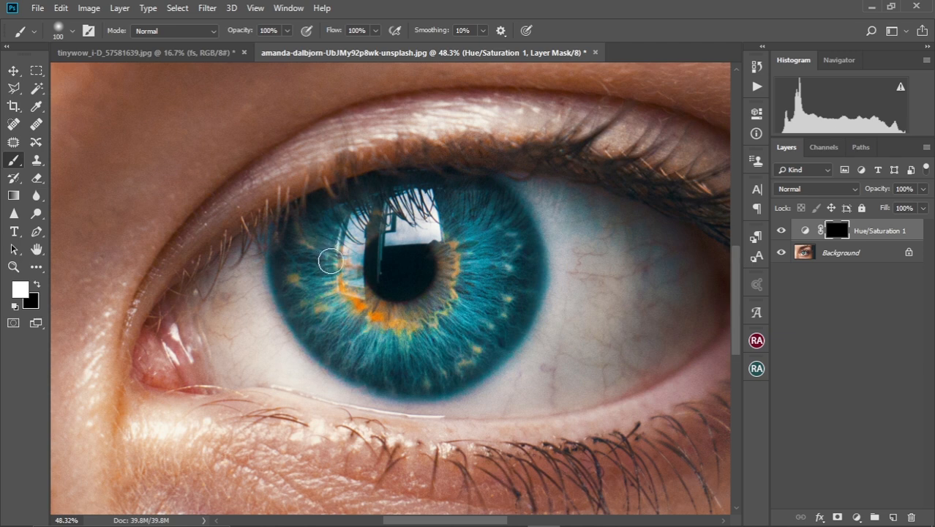
Step: Paint the iris white on the Hue/Saturation mask with a 175 px brush, reducing it to 90 px for the outer edges
{"action": "key", "text": "bracketright"}
{"action": "key", "text": "bracketright"}
{"action": "key", "text": "bracketright"}
{"action": "key", "text": "bracketright"}
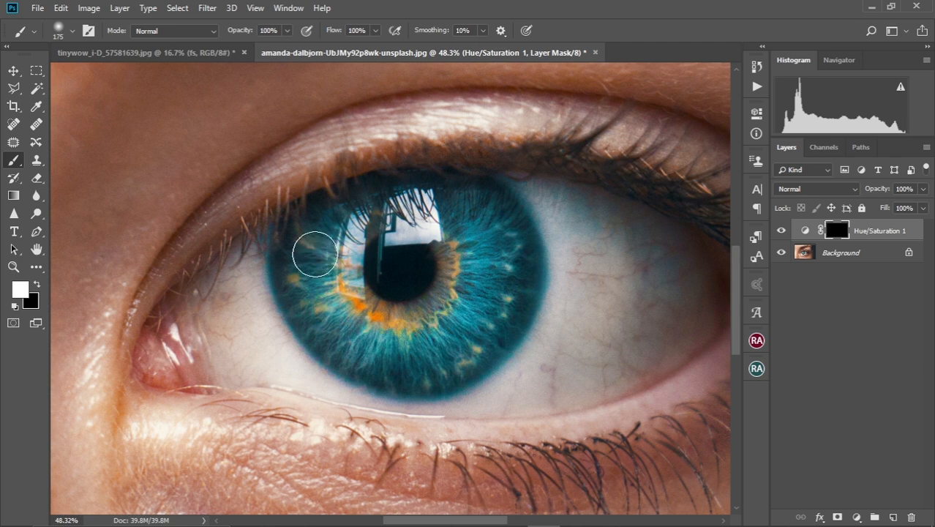
{"action": "mouse_move", "coordinate": [318, 242]}
{"action": "left_mouse_down"}
{"action": "mouse_move", "coordinate": [321, 292]}
{"action": "mouse_move", "coordinate": [326, 231]}
{"action": "mouse_move", "coordinate": [351, 200]}
{"action": "mouse_move", "coordinate": [301, 250]}
{"action": "mouse_move", "coordinate": [297, 282]}
{"action": "mouse_move", "coordinate": [290, 236]}
{"action": "mouse_move", "coordinate": [302, 310]}
{"action": "mouse_move", "coordinate": [349, 350]}
{"action": "mouse_move", "coordinate": [331, 268]}
{"action": "mouse_move", "coordinate": [353, 310]}
{"action": "mouse_move", "coordinate": [420, 325]}
{"action": "mouse_move", "coordinate": [369, 308]}
{"action": "mouse_move", "coordinate": [443, 315]}
{"action": "mouse_move", "coordinate": [464, 258]}
{"action": "mouse_move", "coordinate": [450, 305]}
{"action": "mouse_move", "coordinate": [461, 226]}
{"action": "mouse_move", "coordinate": [441, 198]}
{"action": "mouse_move", "coordinate": [451, 191]}
{"action": "mouse_move", "coordinate": [476, 201]}
{"action": "mouse_move", "coordinate": [503, 264]}
{"action": "mouse_move", "coordinate": [502, 221]}
{"action": "mouse_move", "coordinate": [497, 323]}
{"action": "mouse_move", "coordinate": [483, 288]}
{"action": "mouse_move", "coordinate": [441, 352]}
{"action": "mouse_move", "coordinate": [379, 343]}
{"action": "mouse_move", "coordinate": [327, 316]}
{"action": "mouse_move", "coordinate": [333, 340]}
{"action": "mouse_move", "coordinate": [368, 373]}
{"action": "mouse_move", "coordinate": [447, 380]}
{"action": "mouse_move", "coordinate": [480, 364]}
{"action": "mouse_move", "coordinate": [528, 284]}
{"action": "mouse_move", "coordinate": [499, 202]}
{"action": "mouse_move", "coordinate": [472, 184]}
{"action": "left_mouse_up"}
{"action": "key", "text": "bracketleft"}
{"action": "key", "text": "bracketleft"}
{"action": "key", "text": "bracketleft"}
{"action": "key", "text": "bracketleft"}
{"action": "key", "text": "bracketleft"}
{"action": "mouse_move", "coordinate": [350, 196]}
{"action": "left_mouse_down"}
{"action": "mouse_move", "coordinate": [411, 176]}
{"action": "mouse_move", "coordinate": [292, 211]}
{"action": "mouse_move", "coordinate": [280, 276]}
{"action": "mouse_move", "coordinate": [325, 347]}
{"action": "mouse_move", "coordinate": [409, 376]}
{"action": "mouse_move", "coordinate": [463, 361]}
{"action": "mouse_move", "coordinate": [407, 384]}
{"action": "mouse_move", "coordinate": [340, 353]}
{"action": "mouse_move", "coordinate": [294, 294]}
{"action": "mouse_move", "coordinate": [340, 359]}
{"action": "mouse_move", "coordinate": [409, 390]}
{"action": "mouse_move", "coordinate": [472, 369]}
{"action": "mouse_move", "coordinate": [526, 245]}
{"action": "mouse_move", "coordinate": [516, 252]}
{"action": "mouse_move", "coordinate": [572, 215]}
{"action": "mouse_move", "coordinate": [541, 251]}
{"action": "left_mouse_up"}
Step: Paint black on the mask with a 100 px brush to remove the red spill from the white of the eye and the iris edge
{"action": "scroll", "coordinate": [522, 267], "scroll_direction": "up", "scroll_amount": 3}
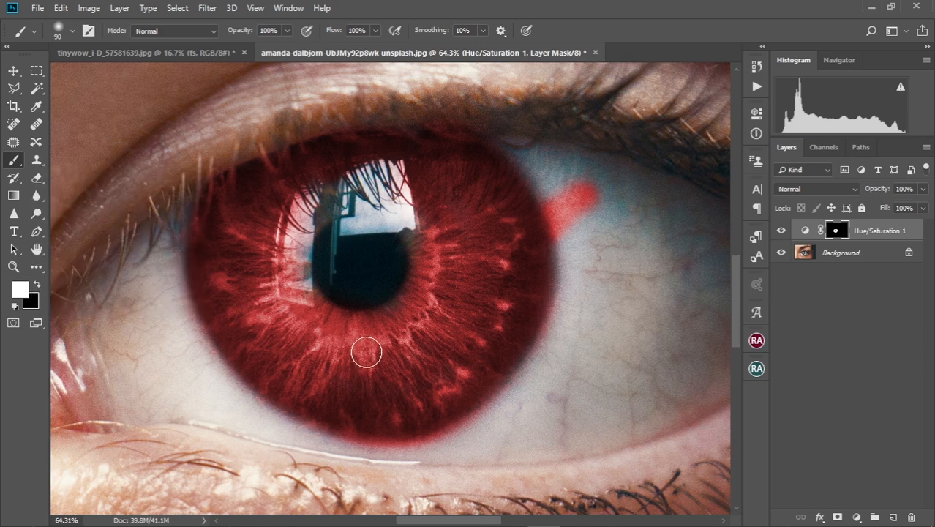
{"action": "key", "text": "x"}
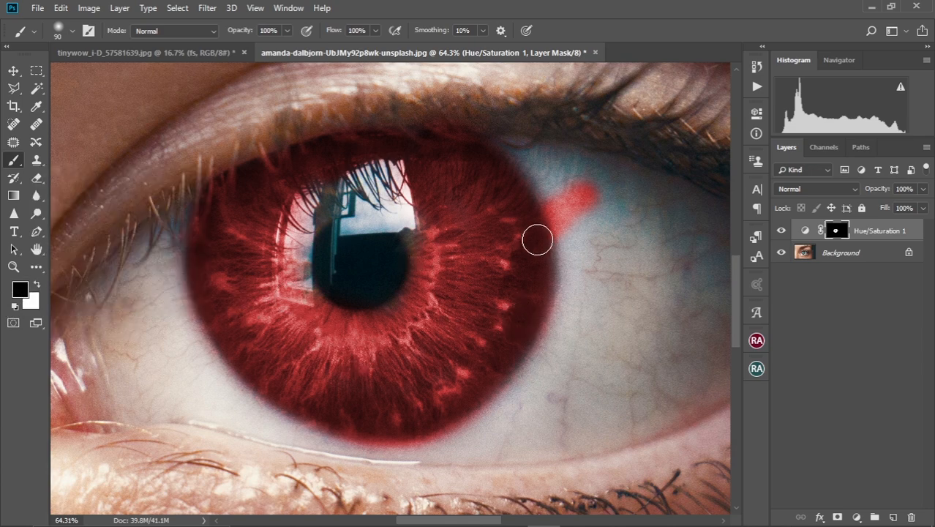
{"action": "key", "text": "bracketright"}
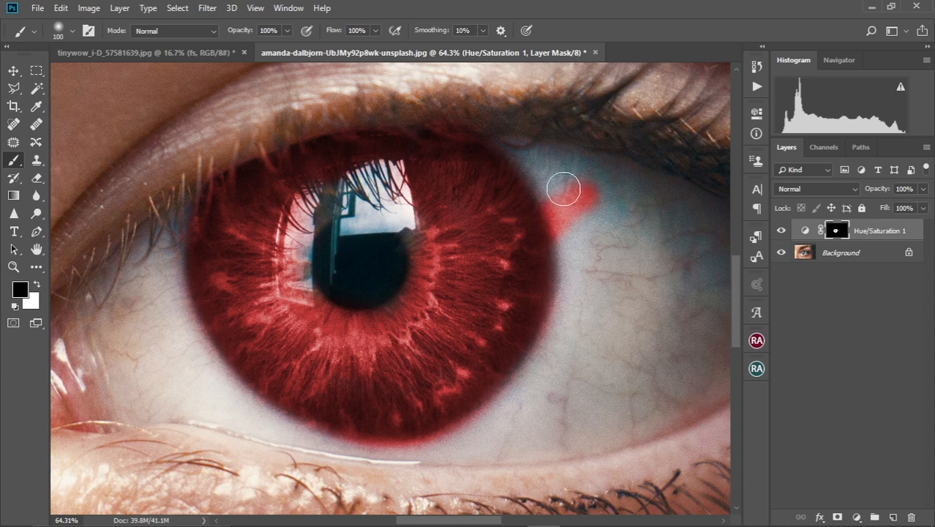
{"action": "mouse_move", "coordinate": [568, 184]}
{"action": "left_mouse_down"}
{"action": "mouse_move", "coordinate": [573, 228]}
{"action": "mouse_move", "coordinate": [560, 191]}
{"action": "mouse_move", "coordinate": [570, 213]}
{"action": "mouse_move", "coordinate": [569, 171]}
{"action": "mouse_move", "coordinate": [590, 195]}
{"action": "left_mouse_up"}
{"action": "mouse_move", "coordinate": [579, 255]}
{"action": "left_mouse_down"}
{"action": "mouse_move", "coordinate": [576, 329]}
{"action": "mouse_move", "coordinate": [560, 341]}
{"action": "mouse_move", "coordinate": [540, 396]}
{"action": "mouse_move", "coordinate": [490, 436]}
{"action": "mouse_move", "coordinate": [369, 460]}
{"action": "mouse_move", "coordinate": [280, 443]}
{"action": "mouse_move", "coordinate": [402, 458]}
{"action": "mouse_move", "coordinate": [516, 399]}
{"action": "mouse_move", "coordinate": [438, 439]}
{"action": "left_mouse_up"}
{"action": "scroll", "coordinate": [483, 384], "scroll_direction": "down", "scroll_amount": 4}
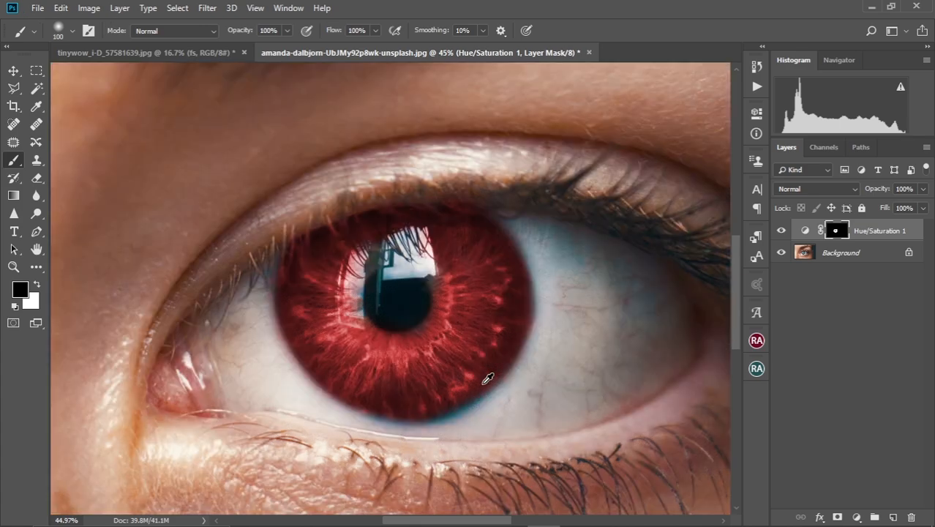
Step: Paint white on the mask over the missed areas around the pupil and the window reflection
{"action": "scroll", "coordinate": [488, 378], "scroll_direction": "up", "scroll_amount": 3}
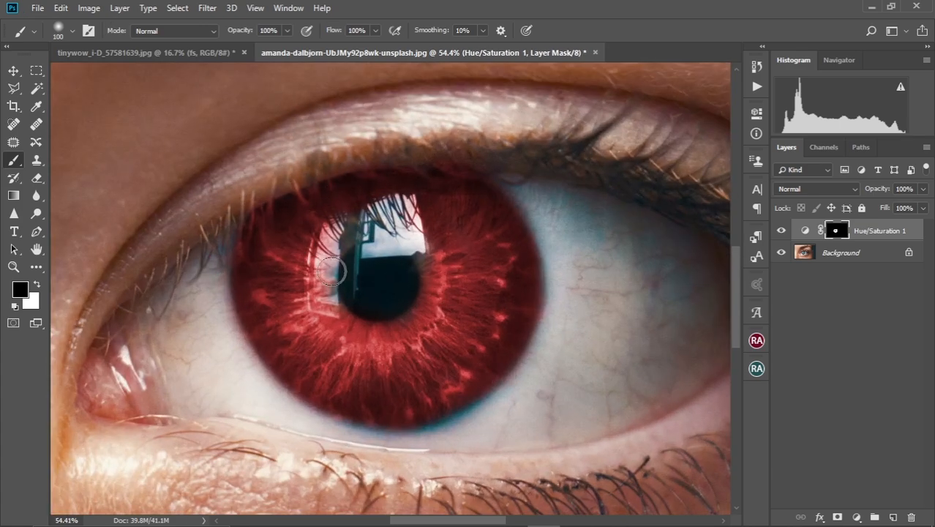
{"action": "key", "text": "x"}
{"action": "mouse_move", "coordinate": [325, 307]}
{"action": "left_mouse_down"}
{"action": "mouse_move", "coordinate": [322, 267]}
{"action": "mouse_move", "coordinate": [342, 222]}
{"action": "mouse_move", "coordinate": [362, 210]}
{"action": "mouse_move", "coordinate": [335, 249]}
{"action": "mouse_move", "coordinate": [387, 230]}
{"action": "left_mouse_up"}
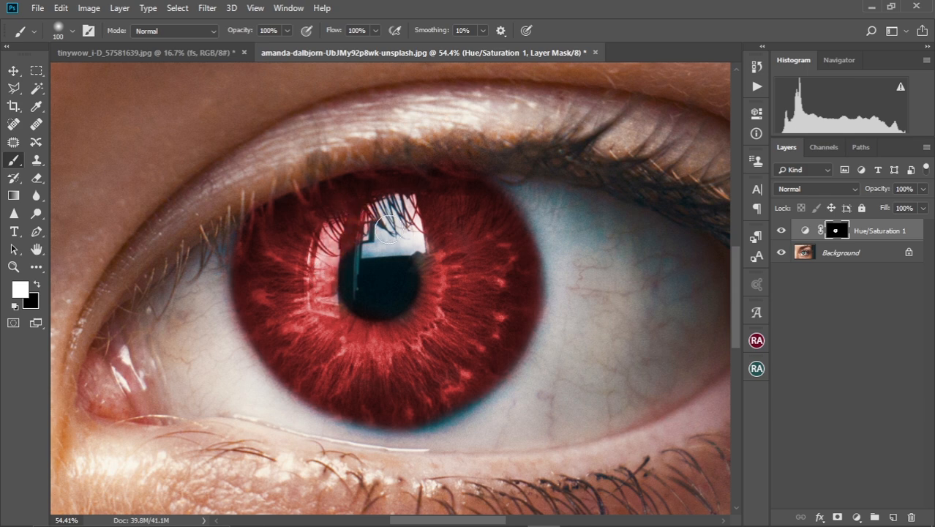
{"action": "left_click", "coordinate": [426, 258]}
{"action": "left_click_drag", "start_coordinate": [409, 201], "coordinate": [355, 205]}
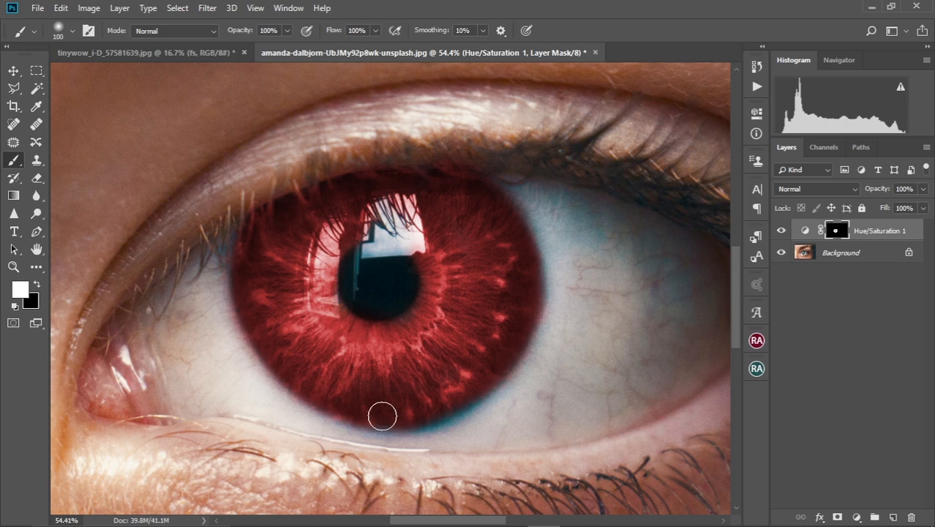
Step: Try hue values of 43, 108 and 256 on the Hue/Saturation 1 adjustment
{"action": "scroll", "coordinate": [438, 260], "scroll_direction": "down", "scroll_amount": 3}
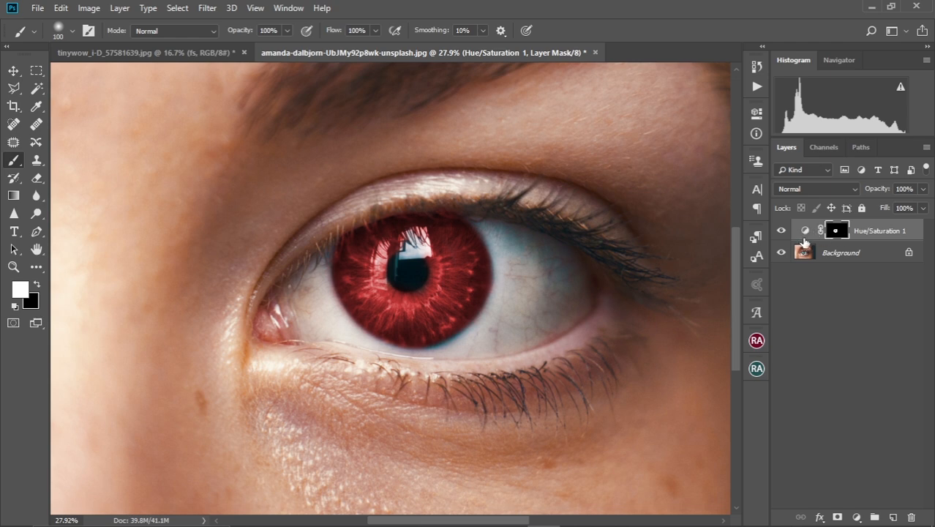
{"action": "double_click", "coordinate": [805, 231]}
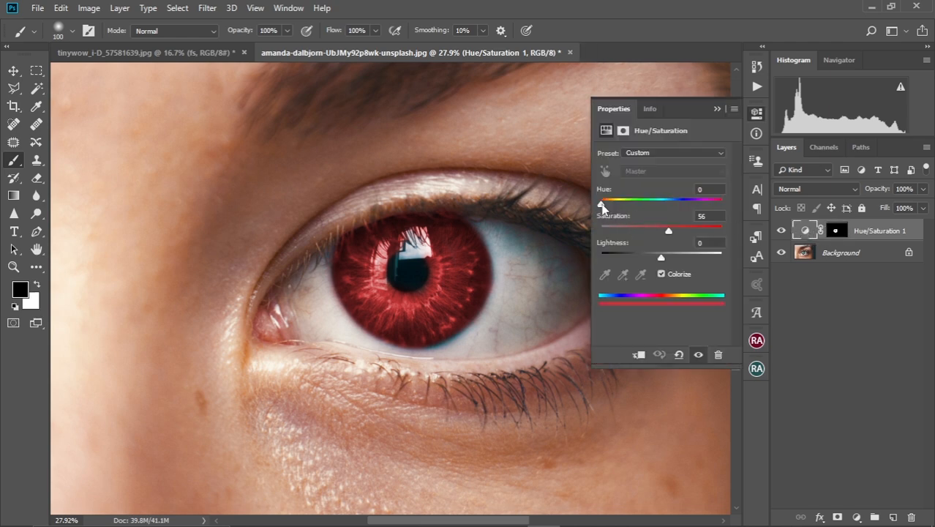
{"action": "left_click_drag", "start_coordinate": [601, 207], "coordinate": [615, 208]}
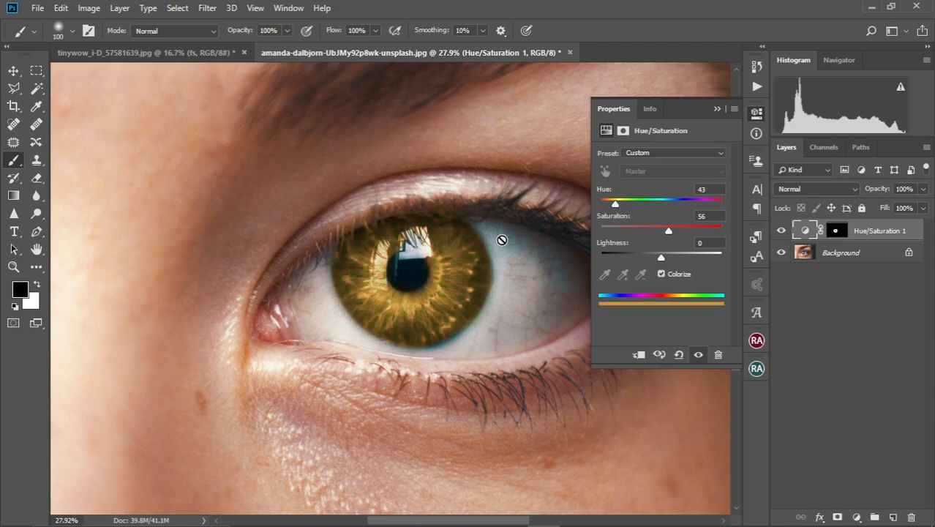
{"action": "left_click_drag", "start_coordinate": [615, 204], "coordinate": [638, 206]}
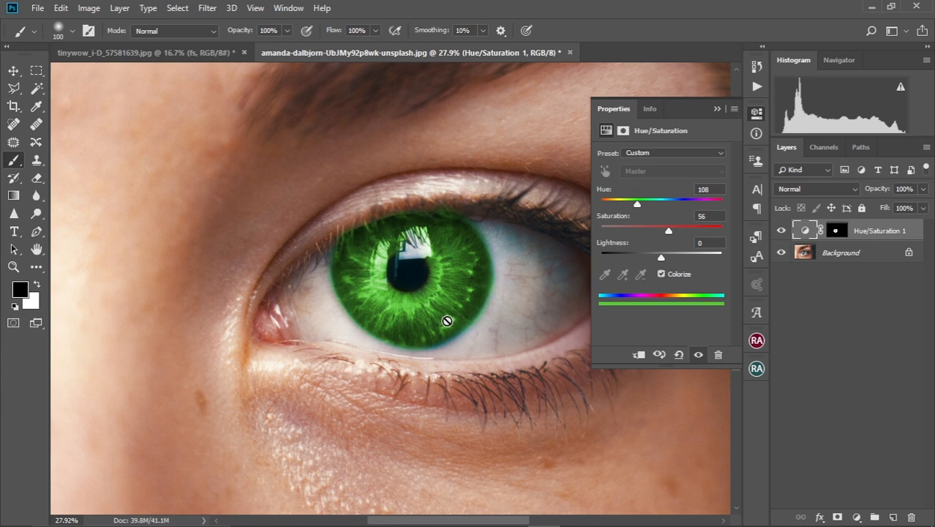
{"action": "left_click_drag", "start_coordinate": [639, 206], "coordinate": [688, 204]}
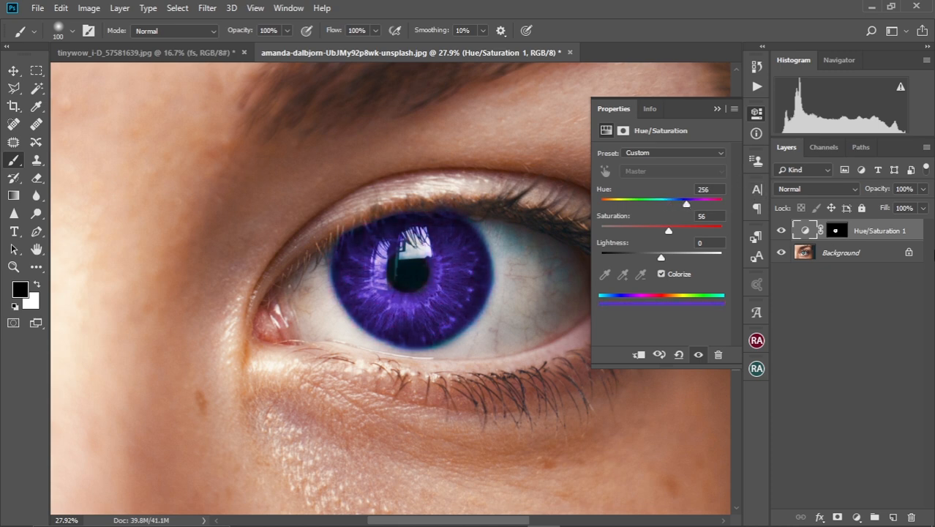
Step: In the adjustment layer's Blend If settings, lower the This Layer highlight limit to 104 and split it for a smooth transition
{"action": "double_click", "coordinate": [915, 232]}
{"action": "left_click_drag", "start_coordinate": [642, 44], "coordinate": [768, 46]}
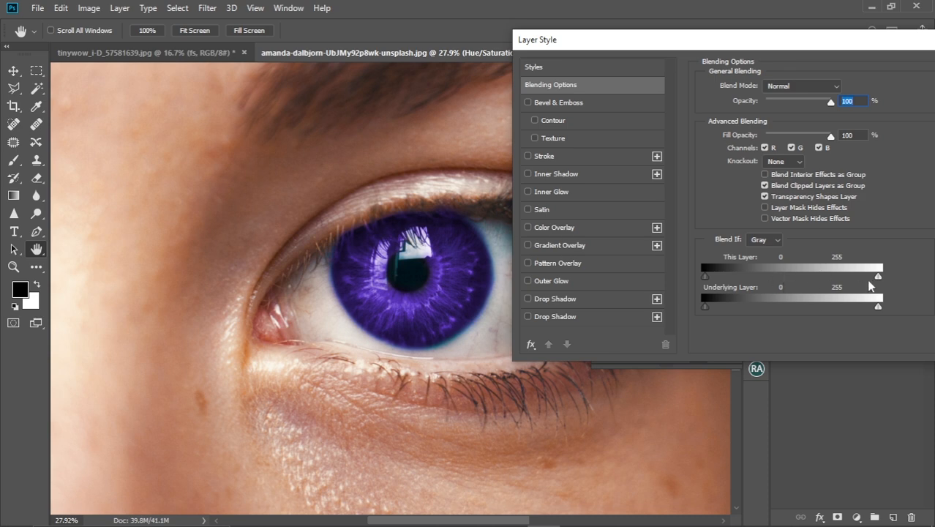
{"action": "left_click_drag", "start_coordinate": [877, 276], "coordinate": [775, 277]}
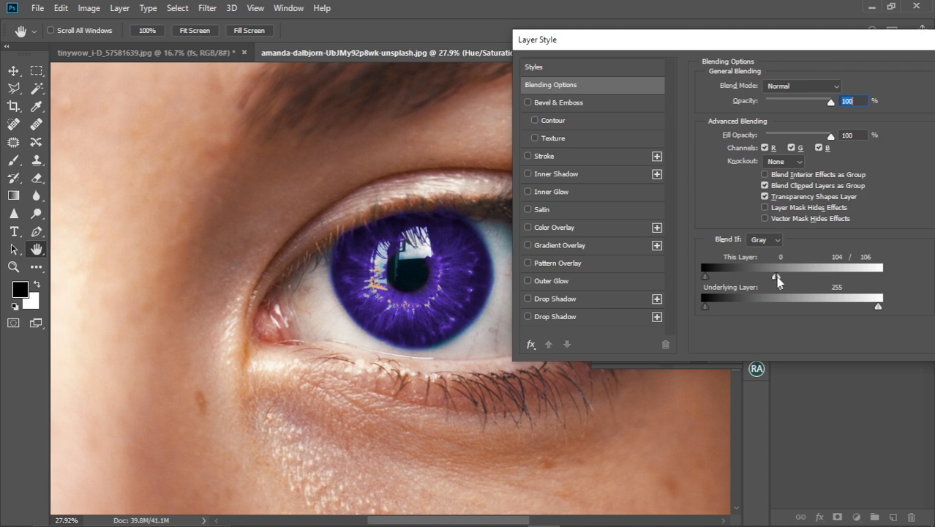
{"action": "left_click_drag", "start_coordinate": [780, 278], "coordinate": [812, 275]}
{"action": "left_click_drag", "start_coordinate": [860, 47], "coordinate": [806, 49]}
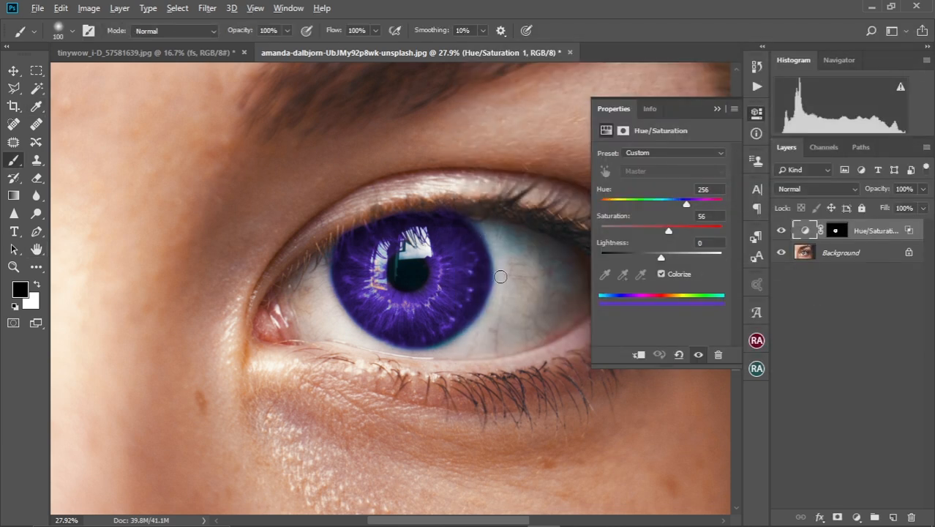
Step: View the whole photo and compare the eye with and without the Hue/Saturation adjustment
{"action": "scroll", "coordinate": [501, 277], "scroll_direction": "down", "scroll_amount": 2}
{"action": "scroll", "coordinate": [500, 276], "scroll_direction": "down", "scroll_amount": 1}
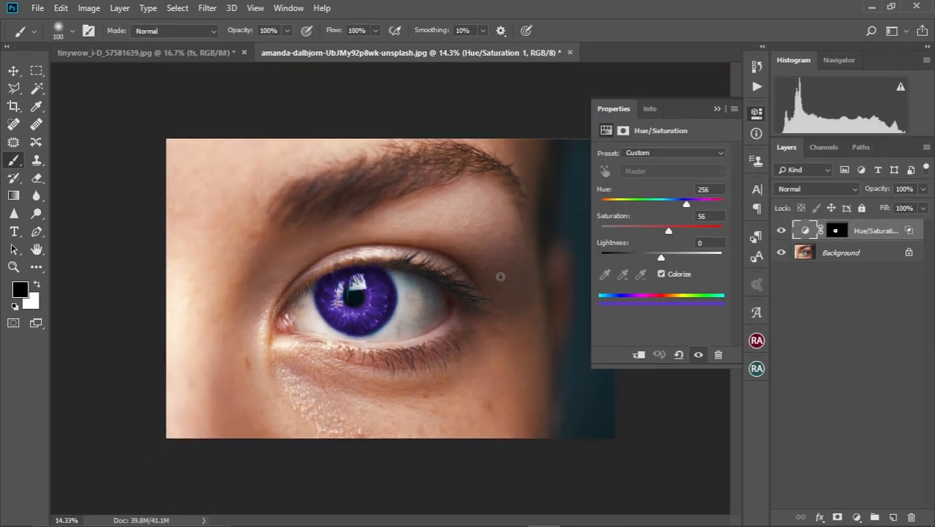
{"action": "scroll", "coordinate": [366, 282], "scroll_direction": "down", "scroll_amount": 1}
{"action": "scroll", "coordinate": [365, 282], "scroll_direction": "up", "scroll_amount": 2}
{"action": "left_click", "coordinate": [780, 231]}
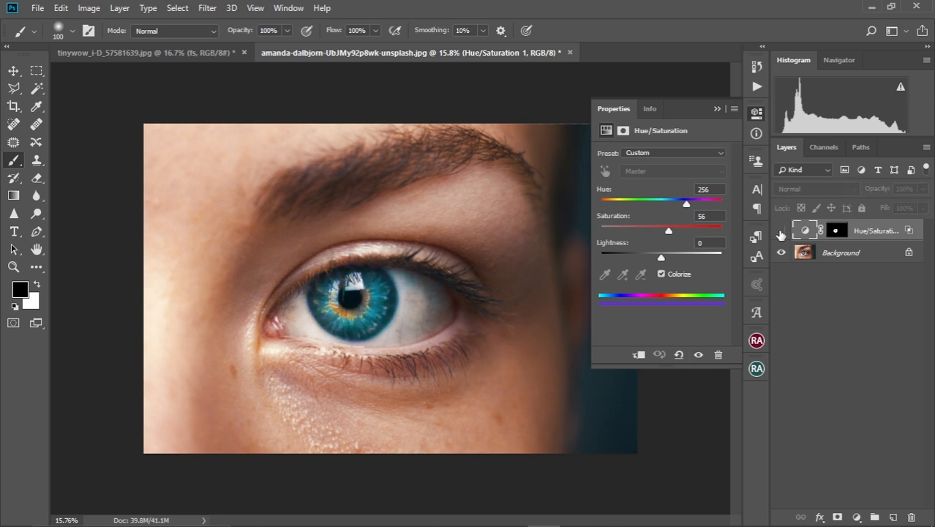
{"action": "left_click", "coordinate": [781, 231]}
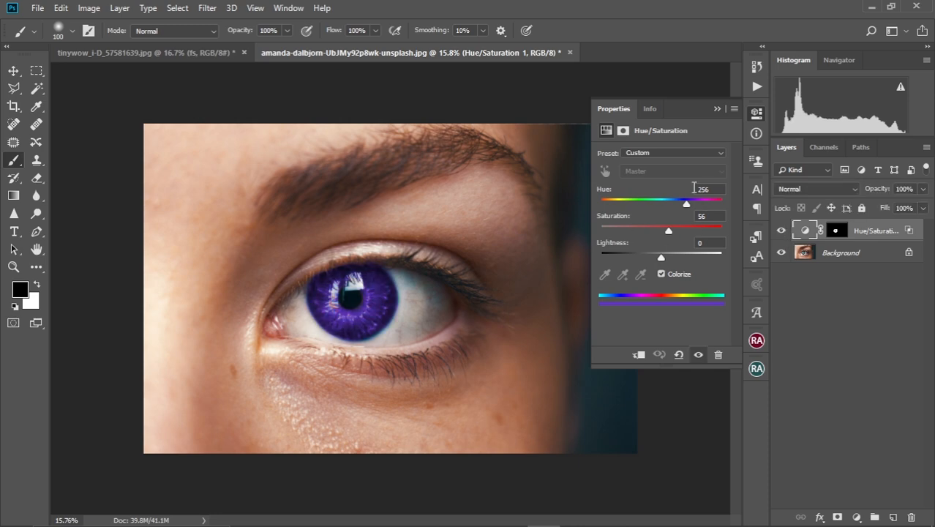
Step: Set the Hue/Saturation adjustment to hue 207, saturation 60 and lightness -8, and collapse its settings
{"action": "mouse_move", "coordinate": [686, 207]}
{"action": "left_mouse_down"}
{"action": "mouse_move", "coordinate": [653, 208]}
{"action": "mouse_move", "coordinate": [707, 209]}
{"action": "mouse_move", "coordinate": [635, 209]}
{"action": "mouse_move", "coordinate": [678, 208]}
{"action": "mouse_move", "coordinate": [668, 206]}
{"action": "left_mouse_up"}
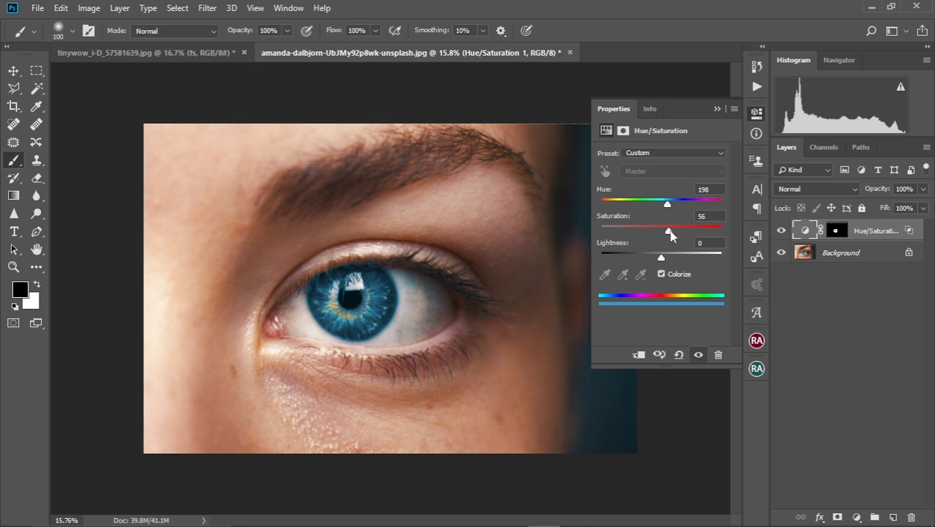
{"action": "left_click_drag", "start_coordinate": [669, 232], "coordinate": [659, 259]}
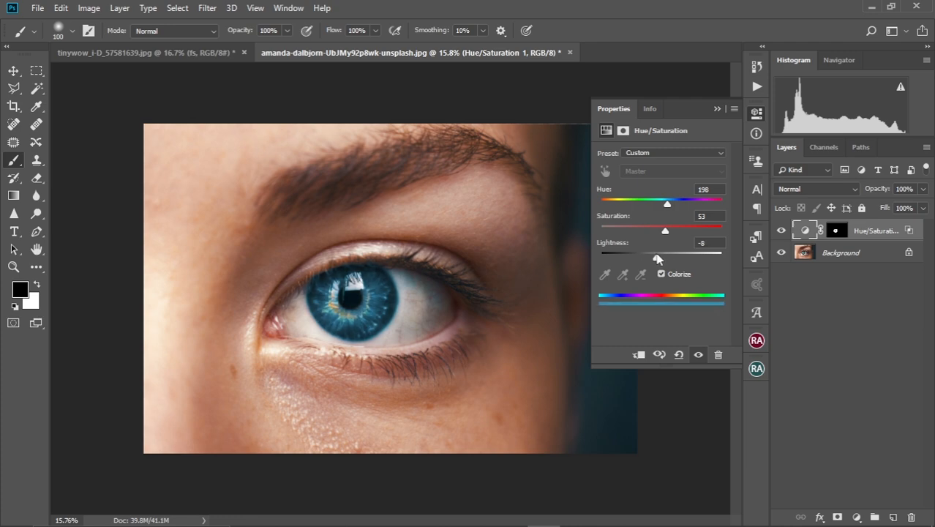
{"action": "left_click_drag", "start_coordinate": [666, 234], "coordinate": [671, 207]}
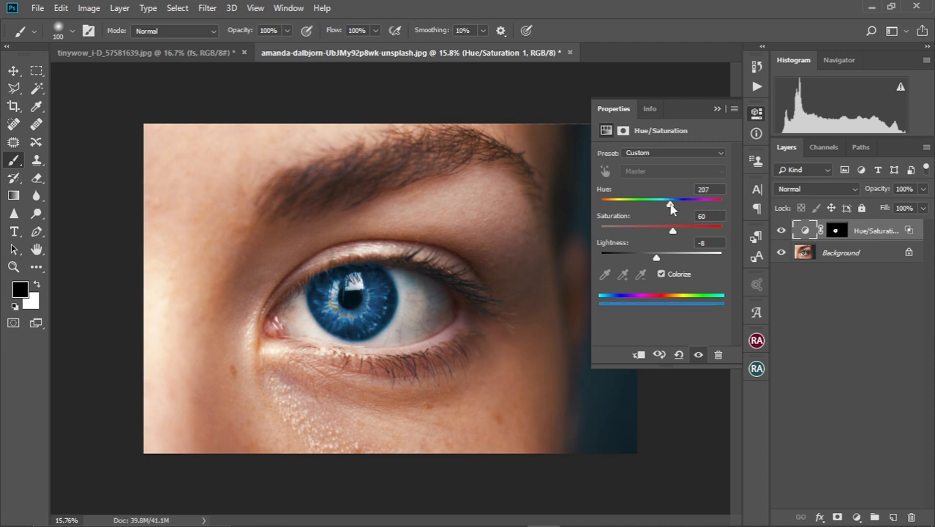
{"action": "left_click", "coordinate": [717, 109]}
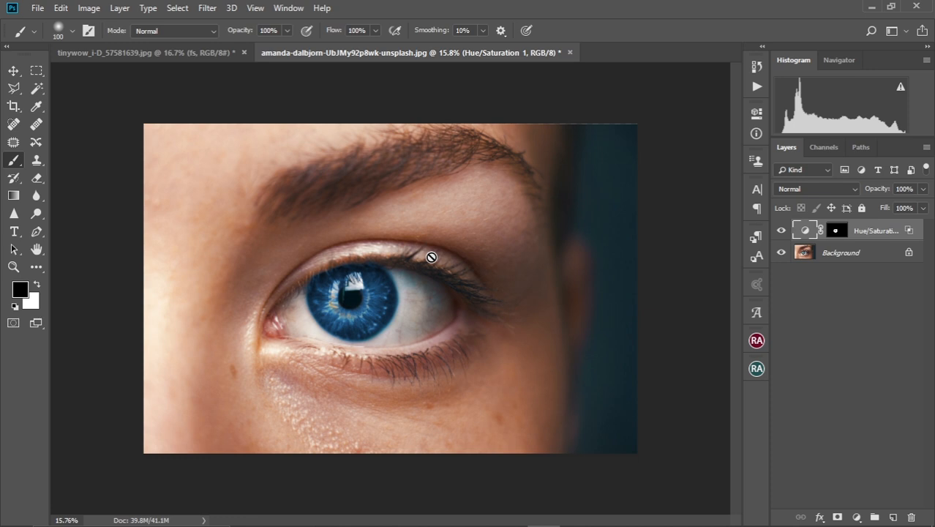
Step: Open the eye-1132531 image from the Downloads folder as a new document in Photoshop
{"action": "mouse_move", "coordinate": [337, 522]}
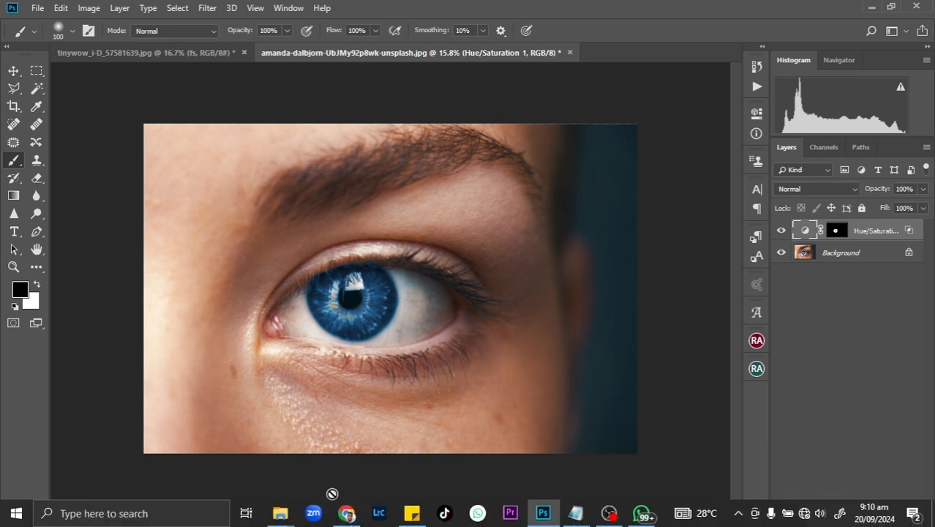
{"action": "left_click", "coordinate": [284, 518]}
{"action": "left_click", "coordinate": [254, 460]}
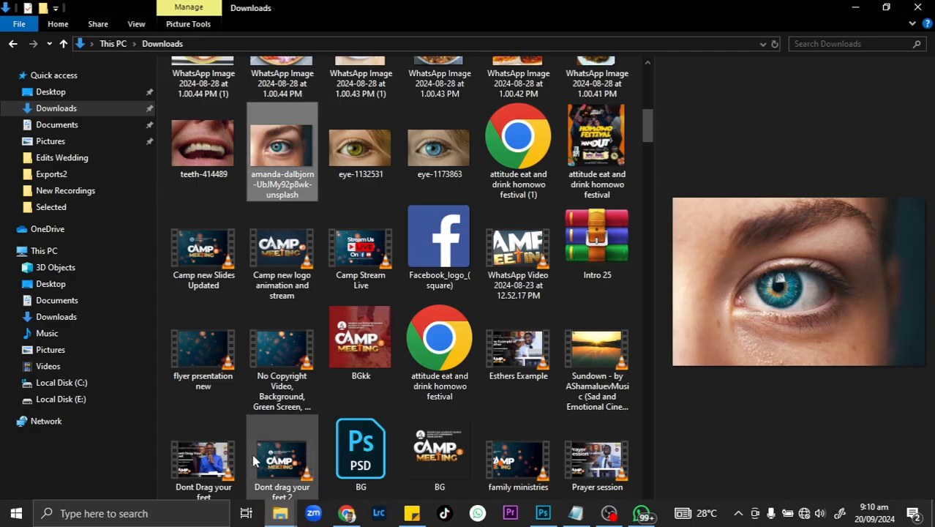
{"action": "left_click", "coordinate": [362, 174]}
{"action": "left_click_drag", "start_coordinate": [359, 145], "coordinate": [626, 56]}
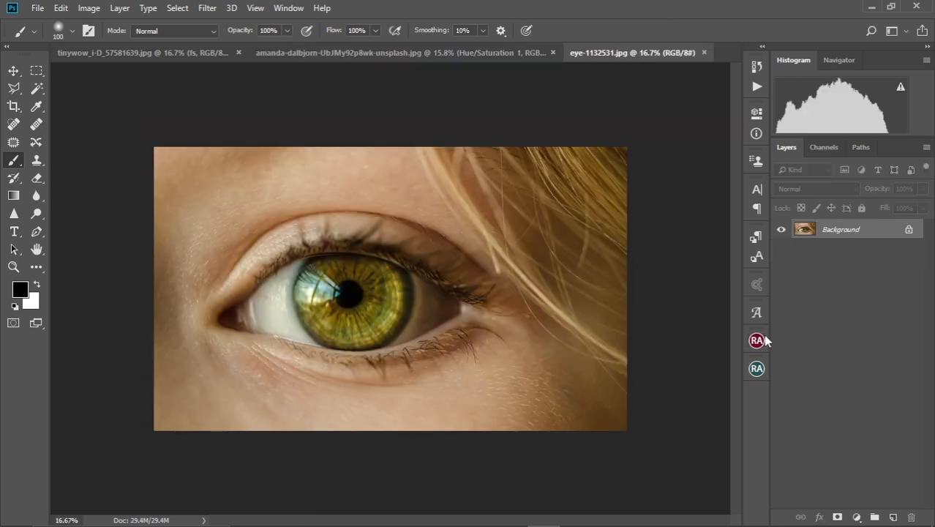
Step: Add a Hue/Saturation adjustment layer with Colorize enabled to the green eye photo and invert its mask to black
{"action": "left_click", "coordinate": [856, 516]}
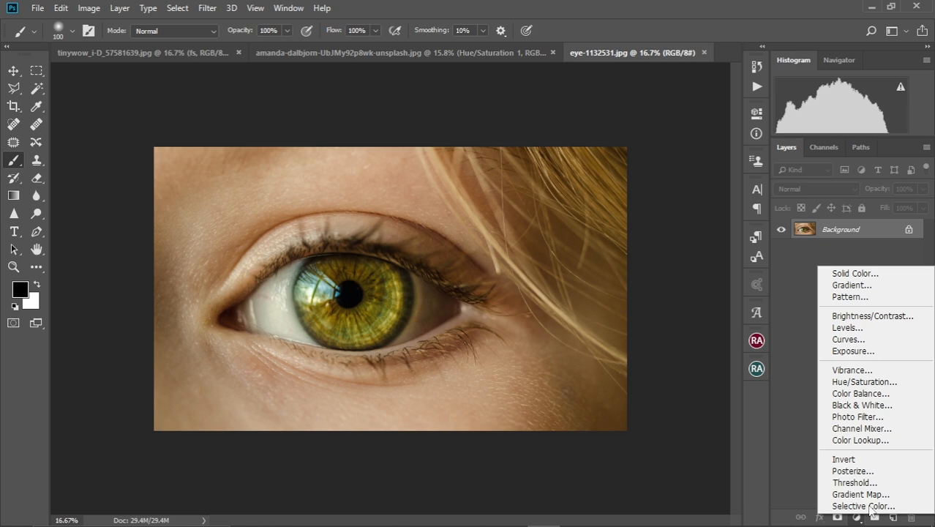
{"action": "left_click", "coordinate": [882, 385]}
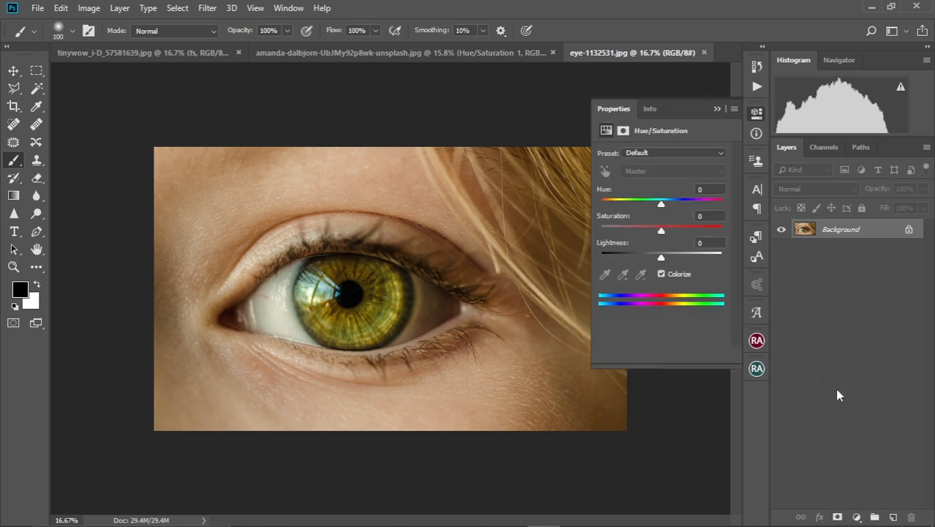
{"action": "left_click", "coordinate": [661, 274]}
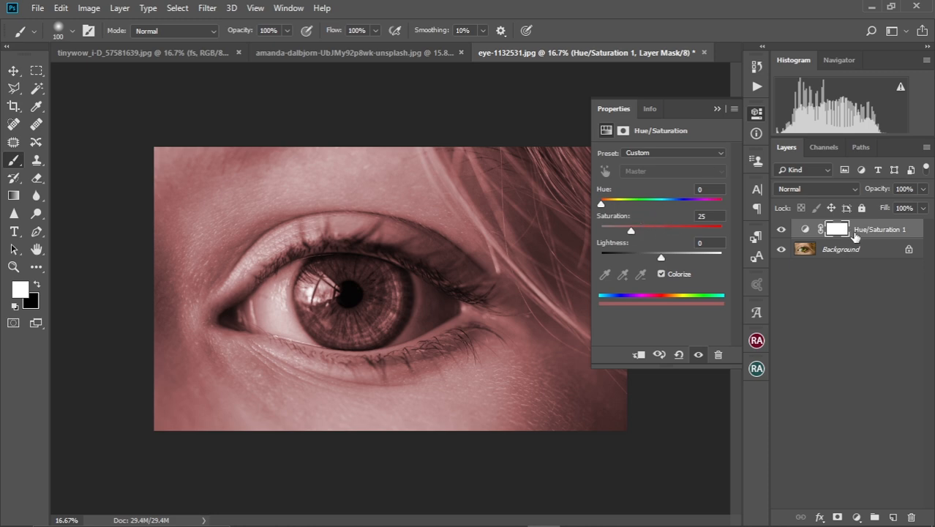
{"action": "key", "text": "ctrl+i"}
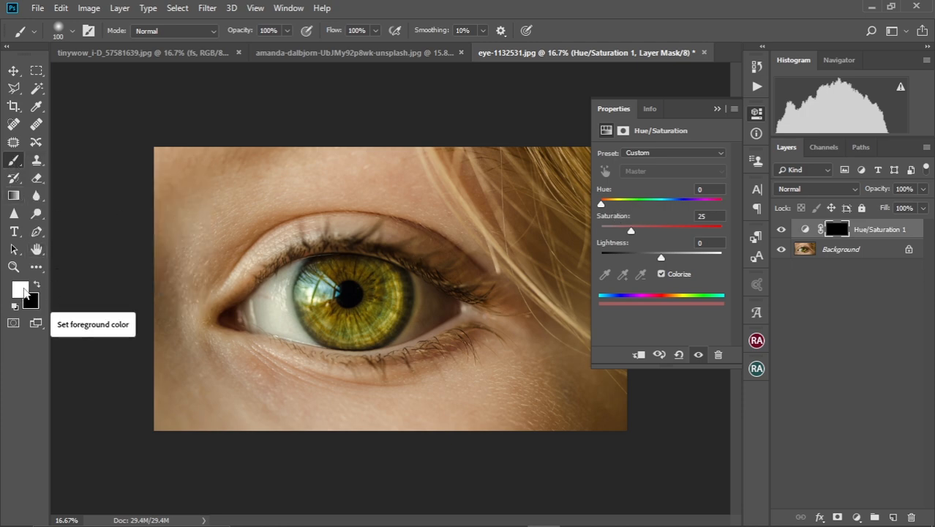
{"action": "scroll", "coordinate": [358, 286], "scroll_direction": "up", "scroll_amount": 8}
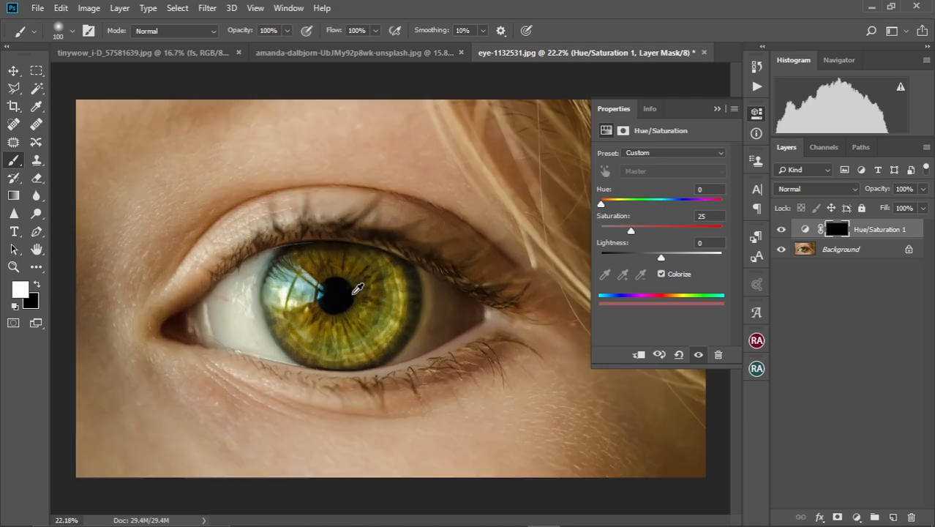
Step: Paint white on the Hue/Saturation mask over the whole iris, sparing the pupil, with a soft brush enlarged to 250 px
{"action": "scroll", "coordinate": [262, 272], "scroll_direction": "up", "scroll_amount": 1}
{"action": "key", "text": "bracketright"}
{"action": "key", "text": "bracketright"}
{"action": "key", "text": "bracketright"}
{"action": "key", "text": "bracketright"}
{"action": "key", "text": "bracketright"}
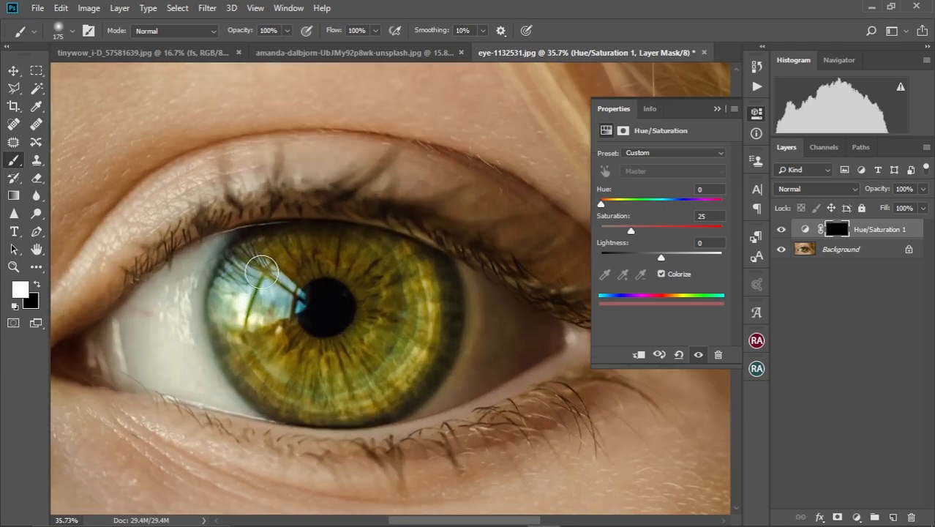
{"action": "mouse_move", "coordinate": [282, 263]}
{"action": "left_mouse_down"}
{"action": "mouse_move", "coordinate": [311, 247]}
{"action": "mouse_move", "coordinate": [243, 265]}
{"action": "mouse_move", "coordinate": [233, 296]}
{"action": "mouse_move", "coordinate": [243, 361]}
{"action": "mouse_move", "coordinate": [245, 332]}
{"action": "mouse_move", "coordinate": [266, 359]}
{"action": "mouse_move", "coordinate": [272, 326]}
{"action": "mouse_move", "coordinate": [328, 368]}
{"action": "mouse_move", "coordinate": [385, 311]}
{"action": "mouse_move", "coordinate": [382, 327]}
{"action": "mouse_move", "coordinate": [336, 354]}
{"action": "mouse_move", "coordinate": [301, 349]}
{"action": "mouse_move", "coordinate": [269, 377]}
{"action": "mouse_move", "coordinate": [312, 398]}
{"action": "mouse_move", "coordinate": [372, 391]}
{"action": "mouse_move", "coordinate": [423, 278]}
{"action": "mouse_move", "coordinate": [427, 322]}
{"action": "mouse_move", "coordinate": [406, 266]}
{"action": "mouse_move", "coordinate": [341, 253]}
{"action": "mouse_move", "coordinate": [295, 267]}
{"action": "mouse_move", "coordinate": [354, 259]}
{"action": "mouse_move", "coordinate": [365, 272]}
{"action": "mouse_move", "coordinate": [361, 253]}
{"action": "mouse_move", "coordinate": [400, 265]}
{"action": "mouse_move", "coordinate": [423, 305]}
{"action": "mouse_move", "coordinate": [425, 271]}
{"action": "mouse_move", "coordinate": [436, 305]}
{"action": "mouse_move", "coordinate": [429, 359]}
{"action": "mouse_move", "coordinate": [366, 400]}
{"action": "mouse_move", "coordinate": [314, 404]}
{"action": "mouse_move", "coordinate": [252, 369]}
{"action": "mouse_move", "coordinate": [262, 383]}
{"action": "mouse_move", "coordinate": [313, 404]}
{"action": "mouse_move", "coordinate": [348, 401]}
{"action": "mouse_move", "coordinate": [385, 396]}
{"action": "mouse_move", "coordinate": [418, 371]}
{"action": "mouse_move", "coordinate": [430, 315]}
{"action": "mouse_move", "coordinate": [424, 274]}
{"action": "mouse_move", "coordinate": [404, 254]}
{"action": "mouse_move", "coordinate": [313, 248]}
{"action": "left_mouse_up"}
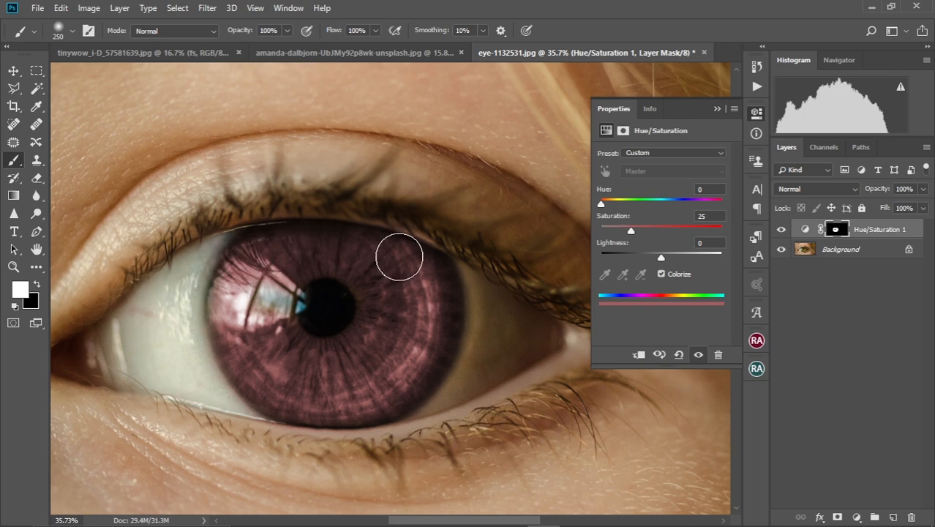
Step: Set the colorized Hue/Saturation adjustment to saturation 61 and hue 256 to turn the iris purple
{"action": "scroll", "coordinate": [409, 327], "scroll_direction": "down", "scroll_amount": 3}
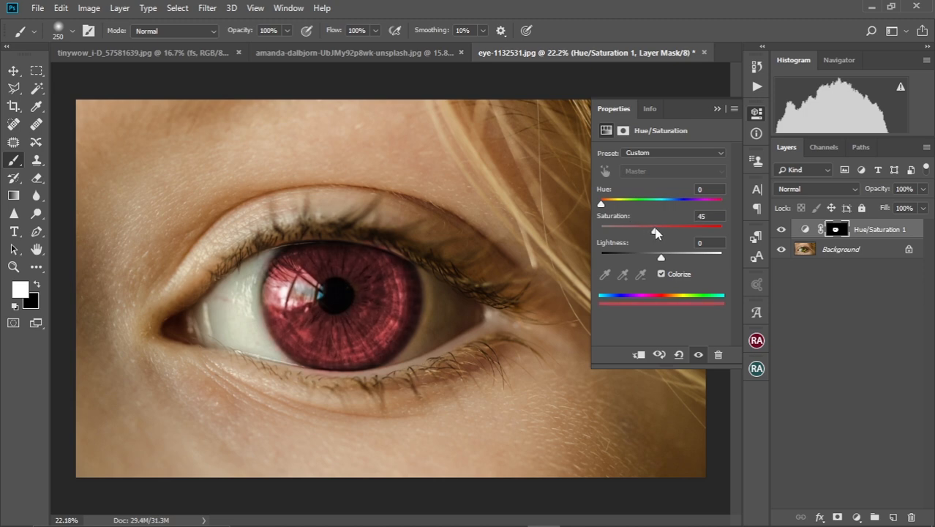
{"action": "left_click_drag", "start_coordinate": [660, 233], "coordinate": [662, 231]}
{"action": "left_click_drag", "start_coordinate": [601, 204], "coordinate": [678, 233]}
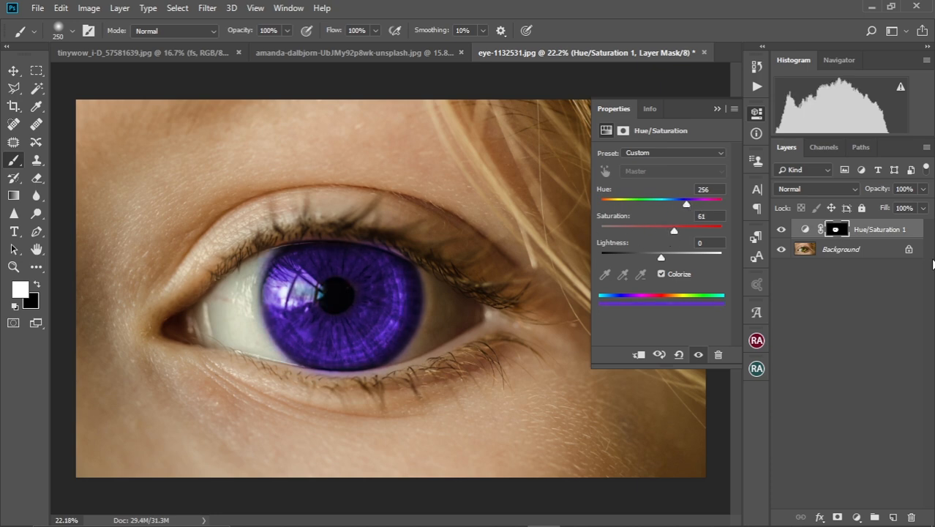
Step: Open the Hue/Saturation layer's blending options and split the This Layer highlight limit of Blend If to 111 / 113
{"action": "double_click", "coordinate": [912, 228]}
{"action": "left_click", "coordinate": [922, 232]}
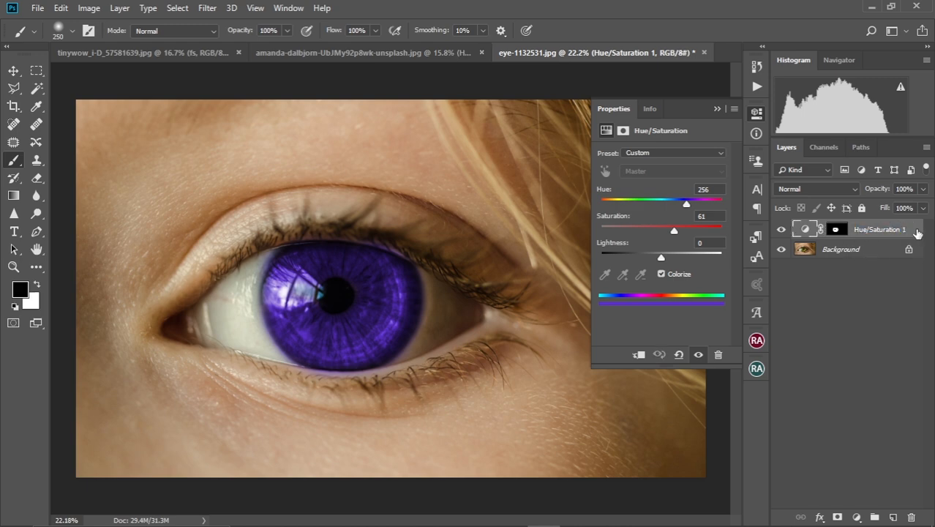
{"action": "double_click", "coordinate": [912, 232]}
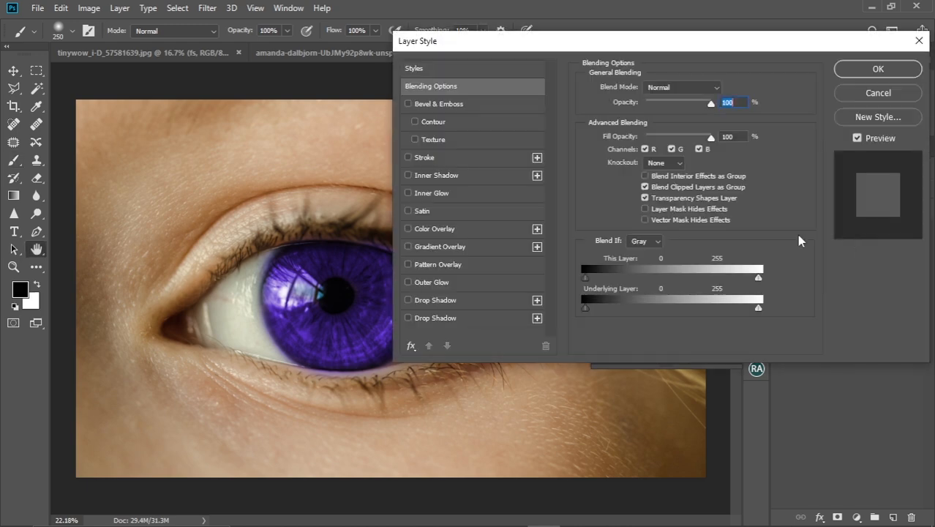
{"action": "left_click_drag", "start_coordinate": [653, 42], "coordinate": [743, 45]}
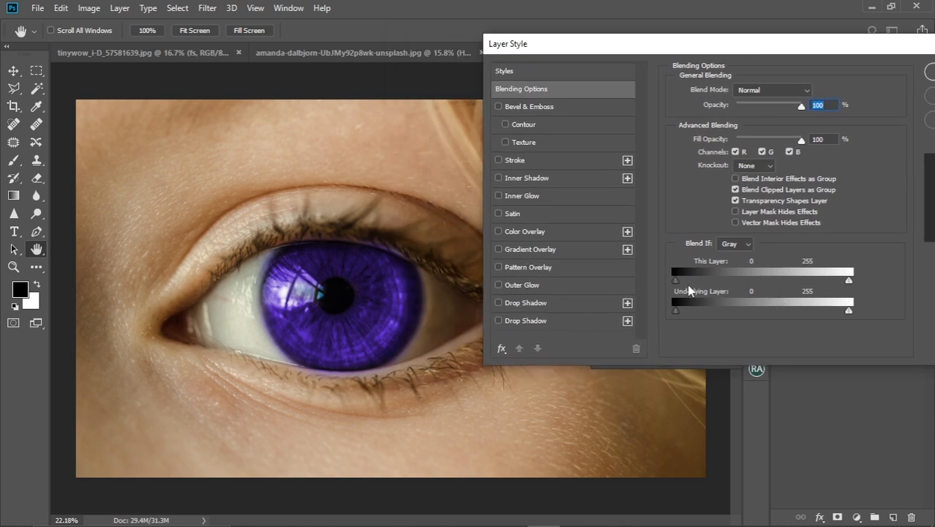
{"action": "left_click_drag", "start_coordinate": [849, 283], "coordinate": [754, 282]}
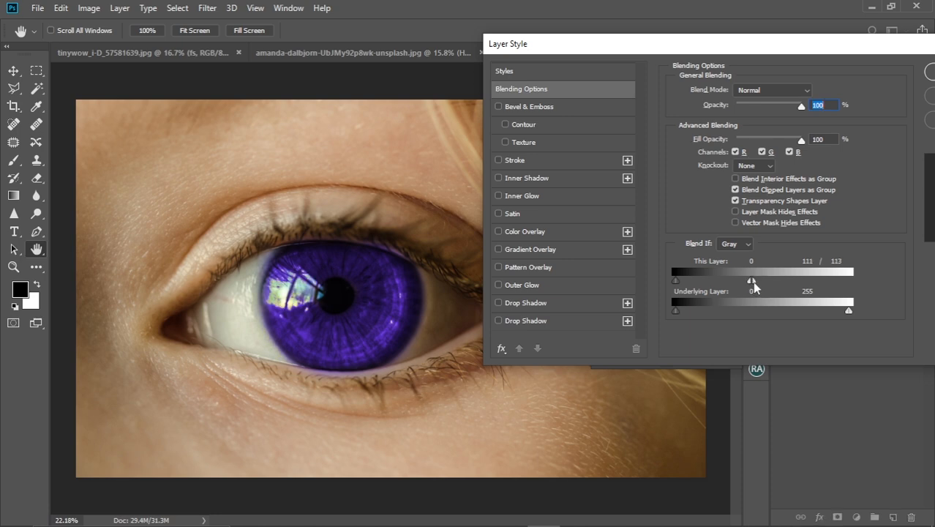
Step: Widen the This Layer highlight split to 111 / 217 for a softer transition and apply the layer style
{"action": "left_click_drag", "start_coordinate": [754, 284], "coordinate": [807, 287]}
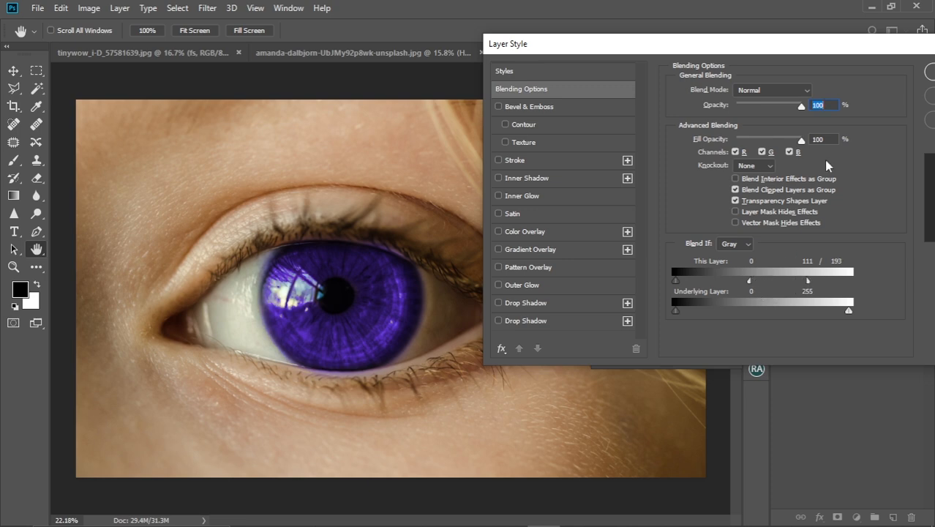
{"action": "left_click_drag", "start_coordinate": [830, 42], "coordinate": [748, 44]}
{"action": "left_click_drag", "start_coordinate": [726, 284], "coordinate": [741, 278]}
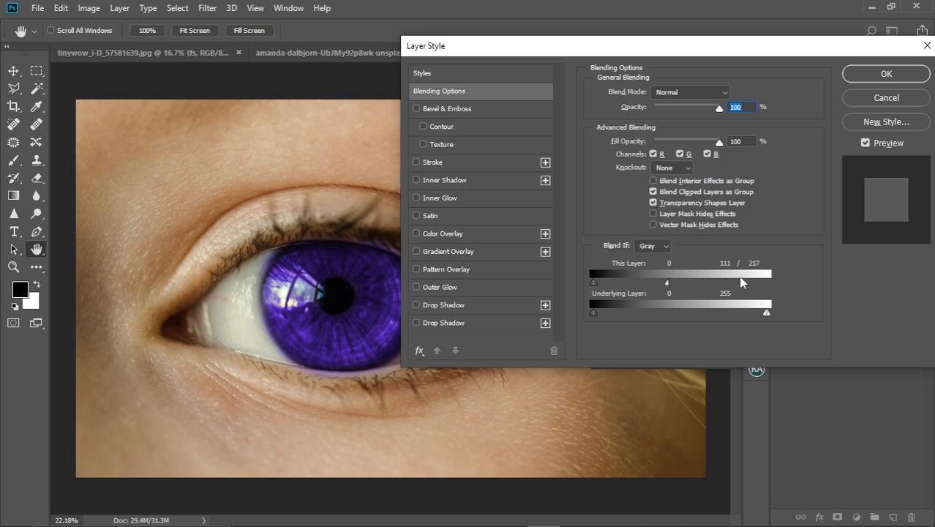
{"action": "left_click_drag", "start_coordinate": [761, 44], "coordinate": [726, 41]}
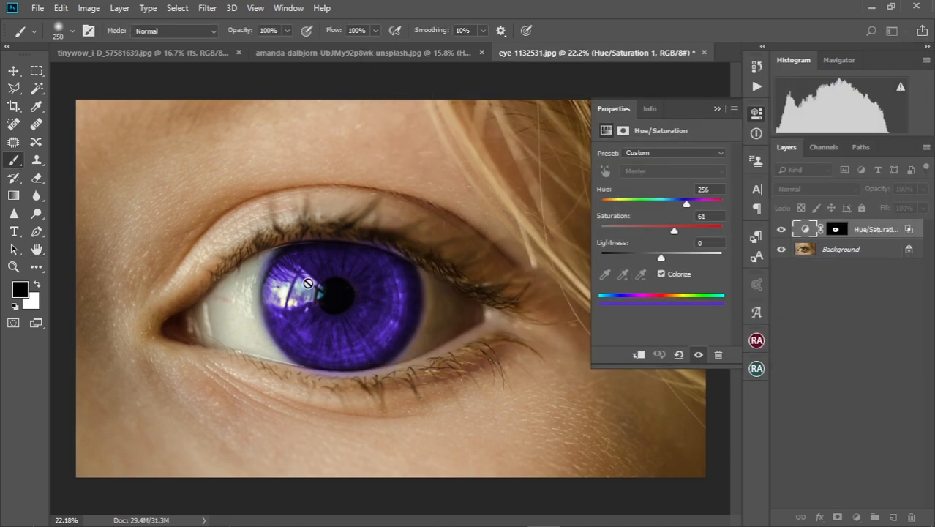
Step: Collapse the adjustment's settings and examine the recolored iris, its light reflection and its edges at different magnifications
{"action": "scroll", "coordinate": [335, 310], "scroll_direction": "down", "scroll_amount": 3}
{"action": "scroll", "coordinate": [339, 315], "scroll_direction": "up", "scroll_amount": 3}
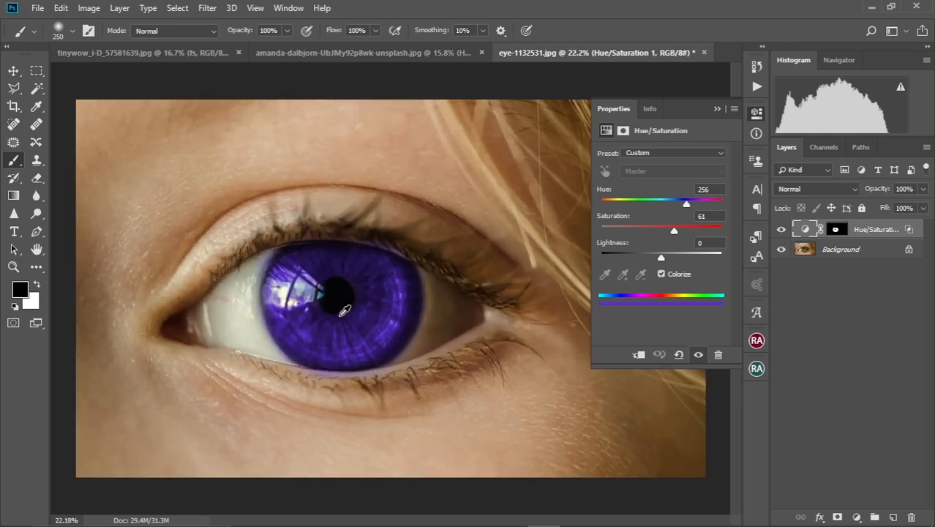
{"action": "scroll", "coordinate": [339, 315], "scroll_direction": "down", "scroll_amount": 3}
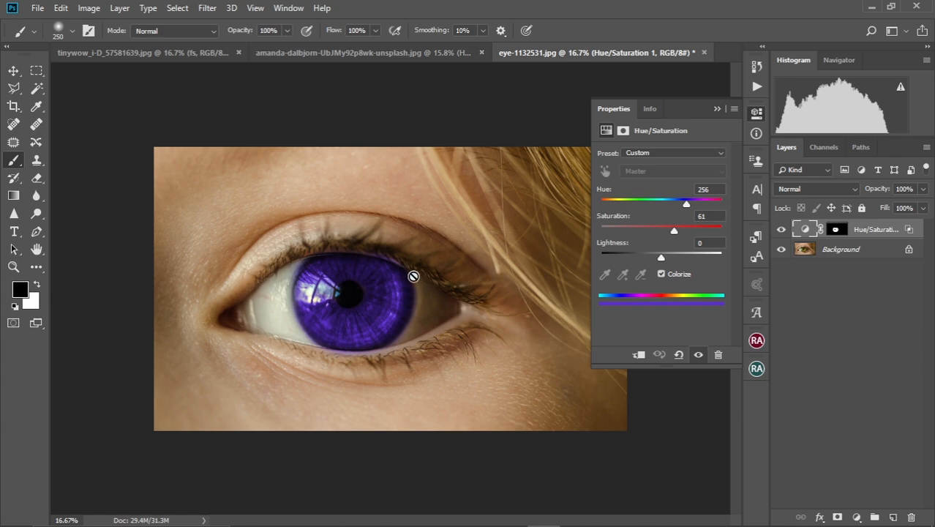
{"action": "key", "text": "ctrl+plus"}
{"action": "key", "text": "ctrl+plus"}
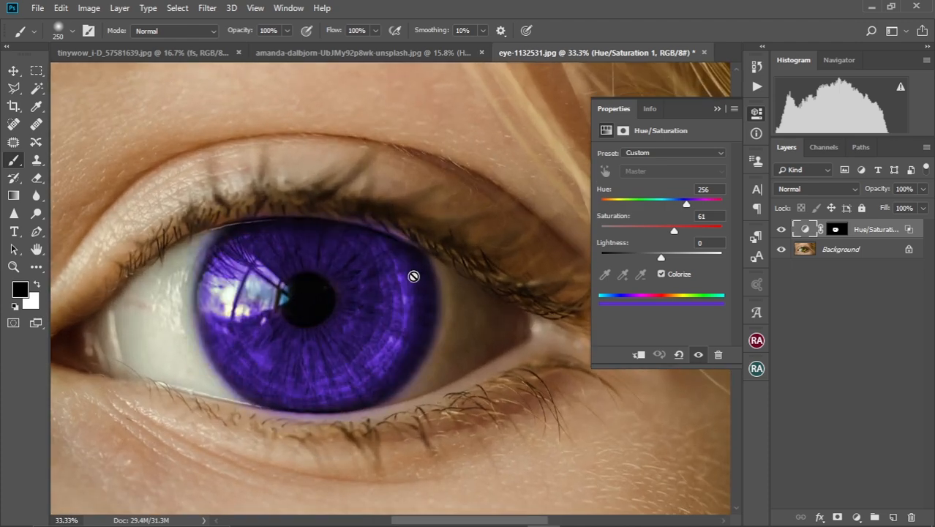
{"action": "left_click", "coordinate": [716, 110]}
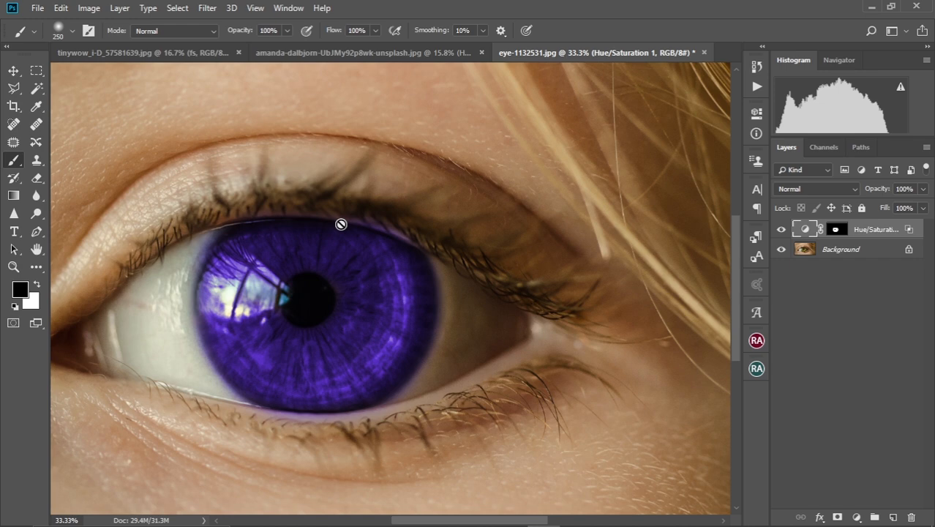
{"action": "scroll", "coordinate": [411, 198], "scroll_direction": "left", "scroll_amount": 3}
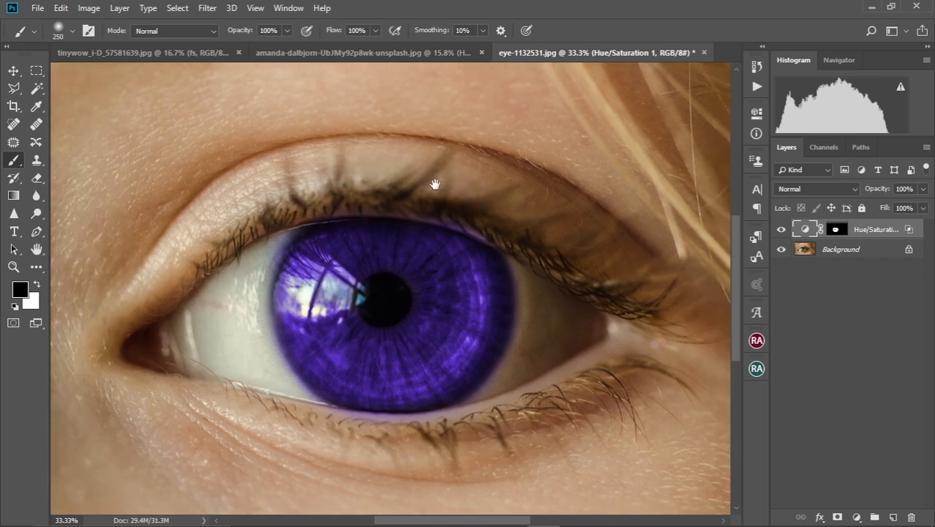
{"action": "scroll", "coordinate": [435, 185], "scroll_direction": "down", "scroll_amount": 1}
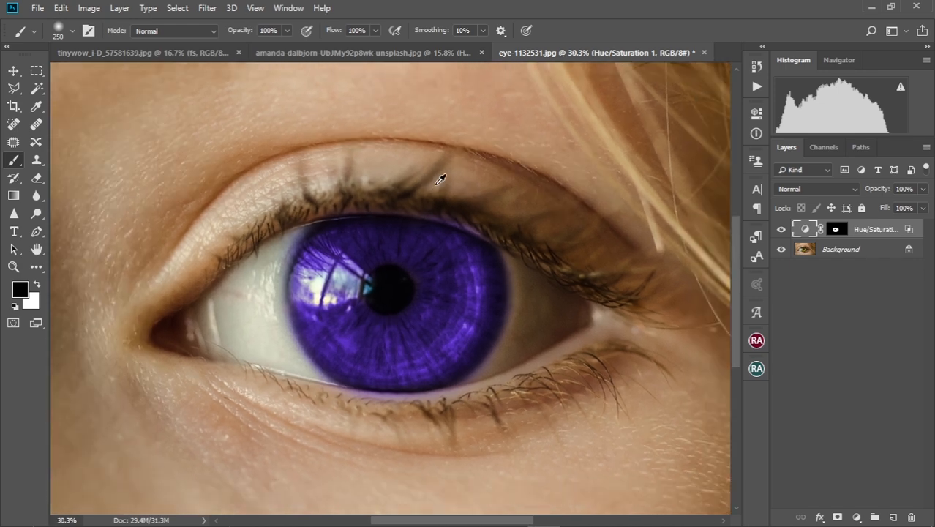
{"action": "scroll", "coordinate": [435, 185], "scroll_direction": "up", "scroll_amount": 1}
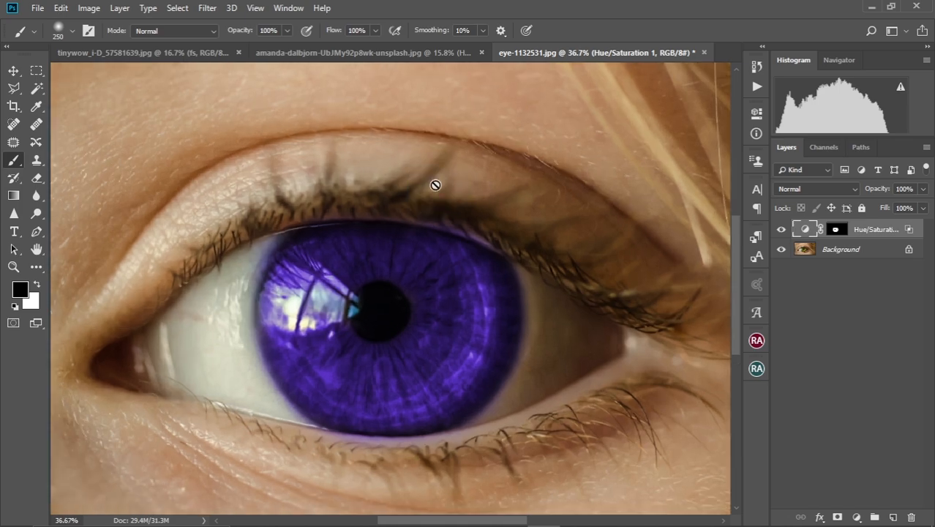